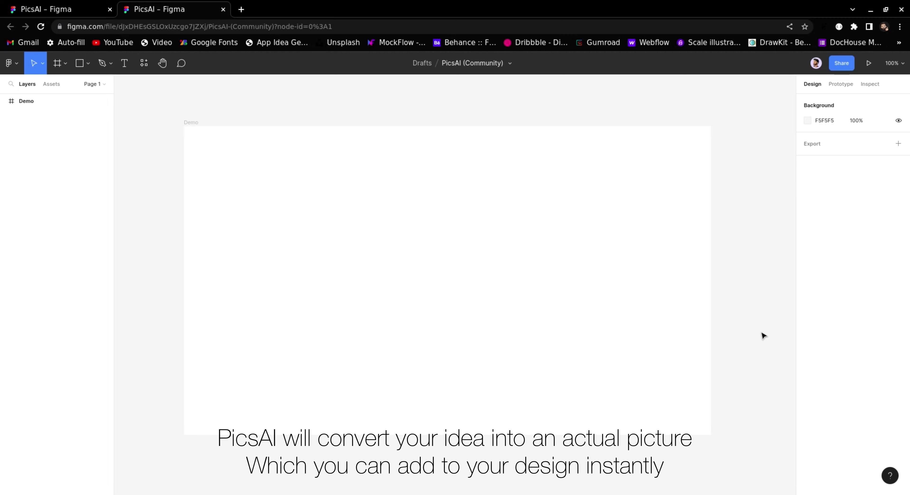
{"action": "left_click", "coordinate": [60, 14]}
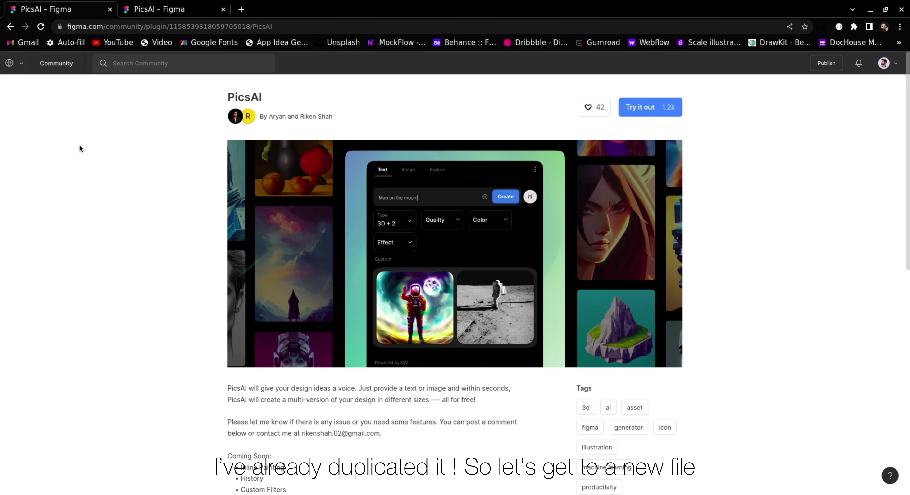
{"action": "left_click", "coordinate": [182, 11]}
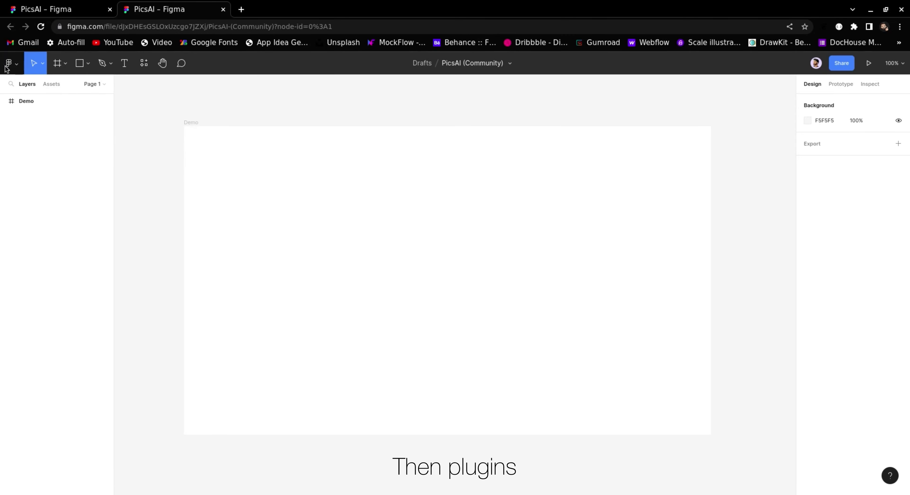
Step: Launch the PicsAI plugin from the Plugins menu and move its window over the Demo frame
{"action": "left_click", "coordinate": [13, 65]}
{"action": "mouse_move", "coordinate": [51, 213]}
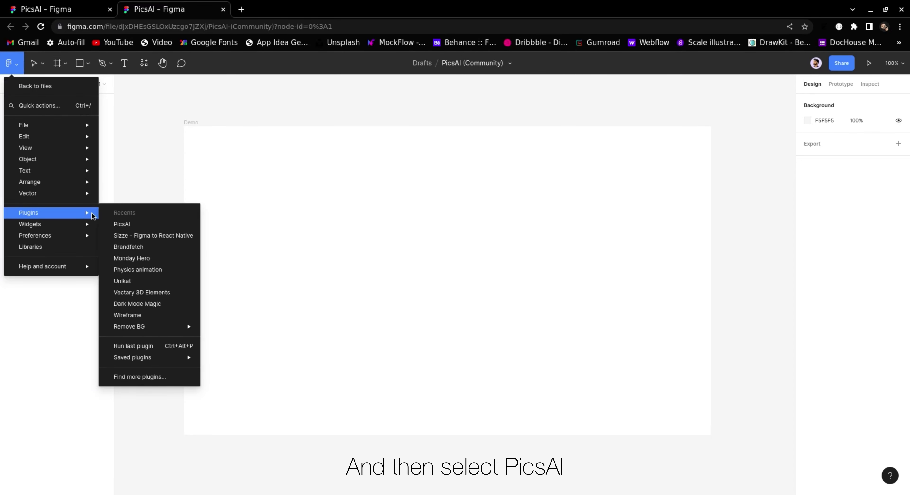
{"action": "left_click", "coordinate": [137, 228]}
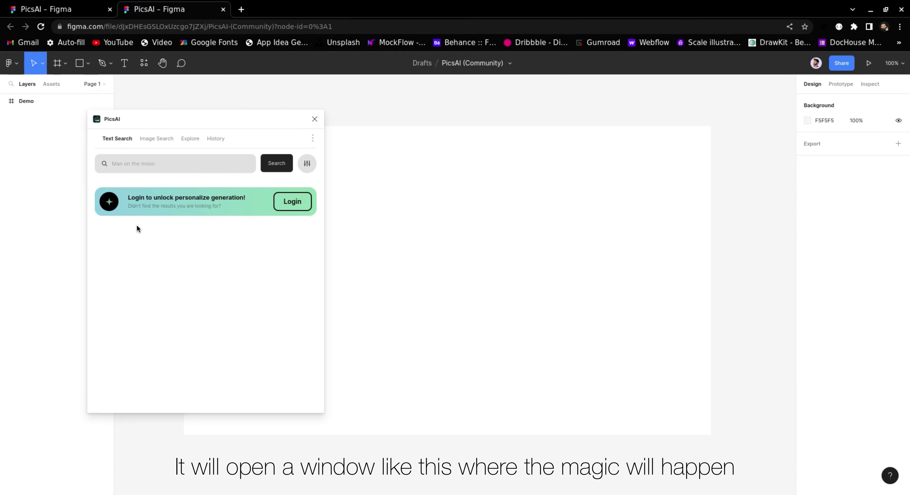
{"action": "left_click_drag", "start_coordinate": [208, 118], "coordinate": [250, 125]}
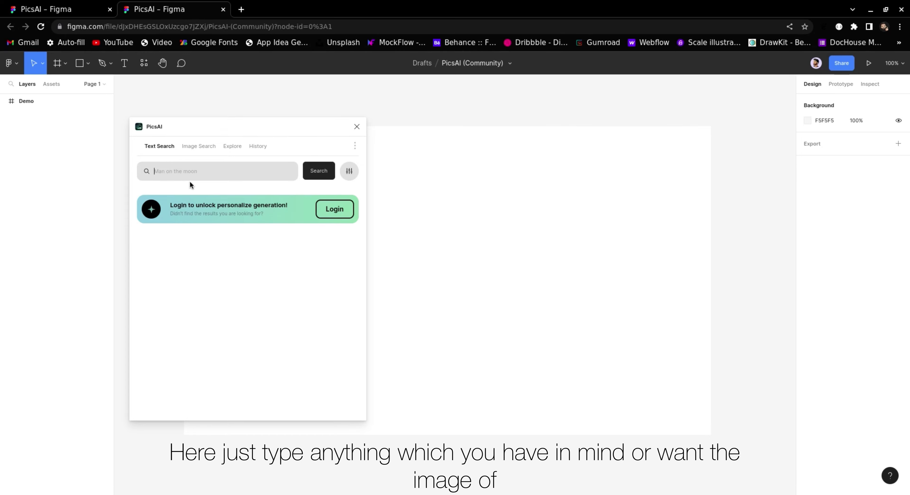
Step: Search PicsAI for 'dog on the moon' and insert the dog-in-spacesuit image as a 512×512 layer
{"action": "type", "text": "dog "}
{"action": "type", "text": "on the"}
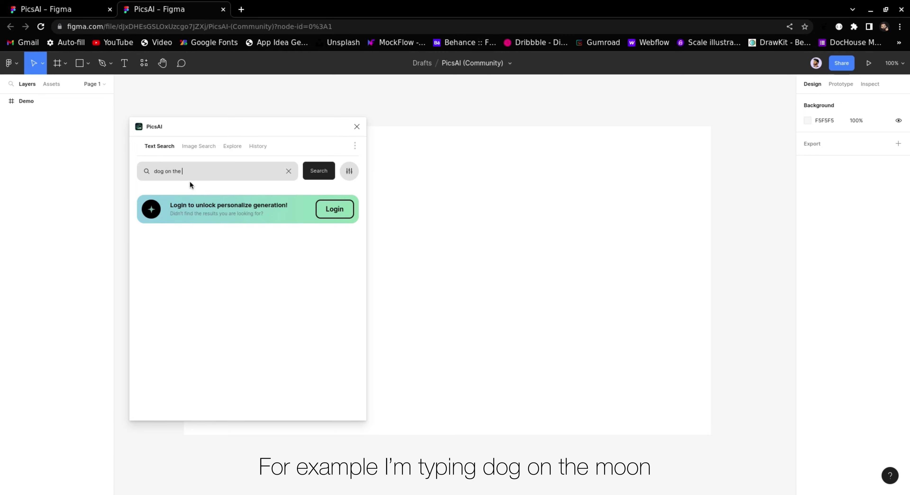
{"action": "type", "text": "n"}
{"action": "key", "text": "Return"}
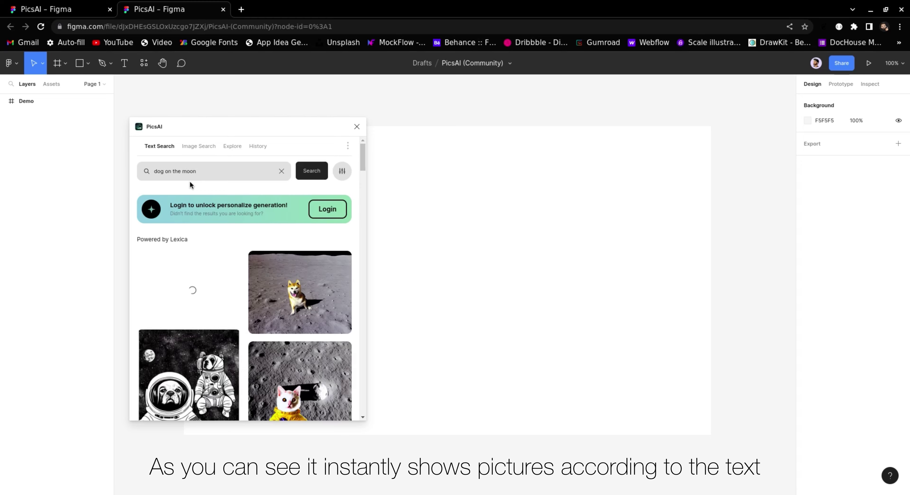
{"action": "scroll", "coordinate": [299, 325], "scroll_direction": "down", "scroll_amount": 4}
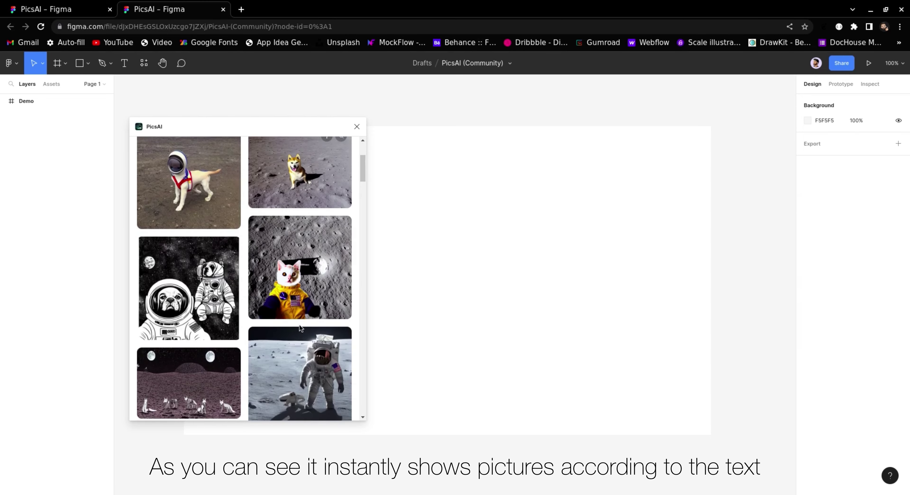
{"action": "scroll", "coordinate": [300, 325], "scroll_direction": "down", "scroll_amount": 3}
{"action": "scroll", "coordinate": [301, 328], "scroll_direction": "down", "scroll_amount": 1}
{"action": "scroll", "coordinate": [301, 328], "scroll_direction": "down", "scroll_amount": 3}
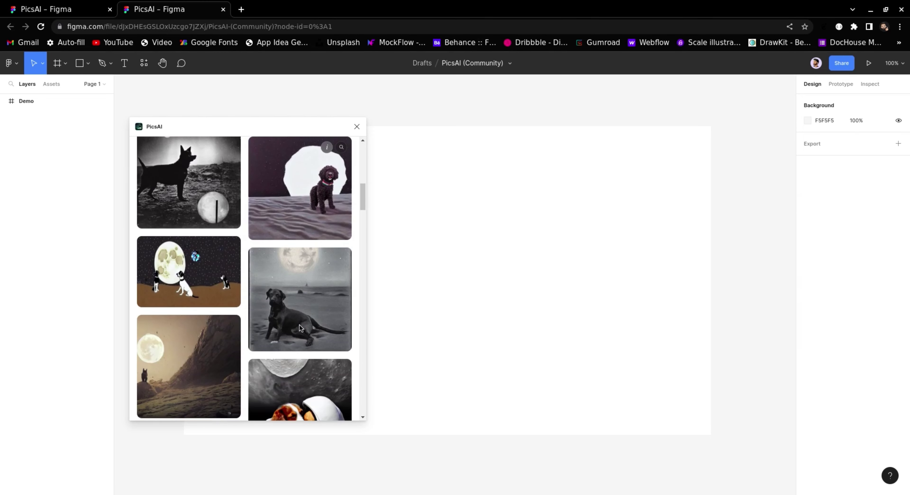
{"action": "scroll", "coordinate": [301, 328], "scroll_direction": "down", "scroll_amount": 3}
{"action": "scroll", "coordinate": [301, 328], "scroll_direction": "down", "scroll_amount": 1}
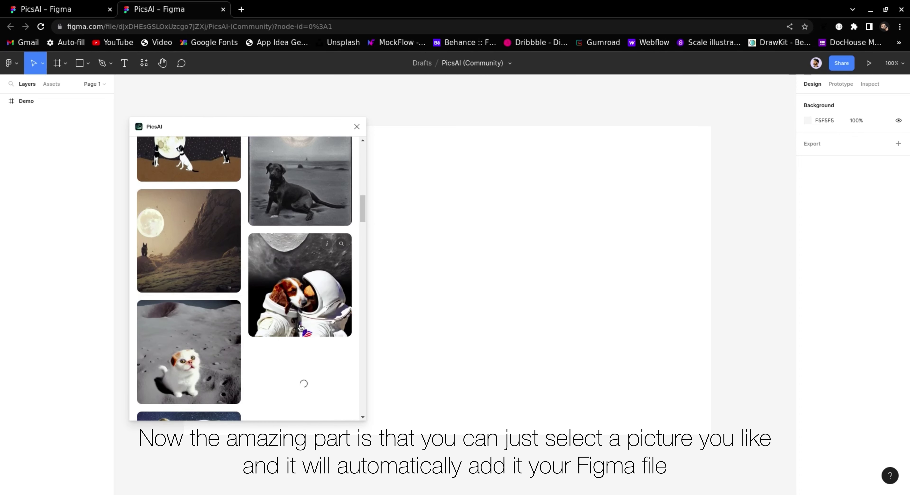
{"action": "scroll", "coordinate": [301, 328], "scroll_direction": "down", "scroll_amount": 1}
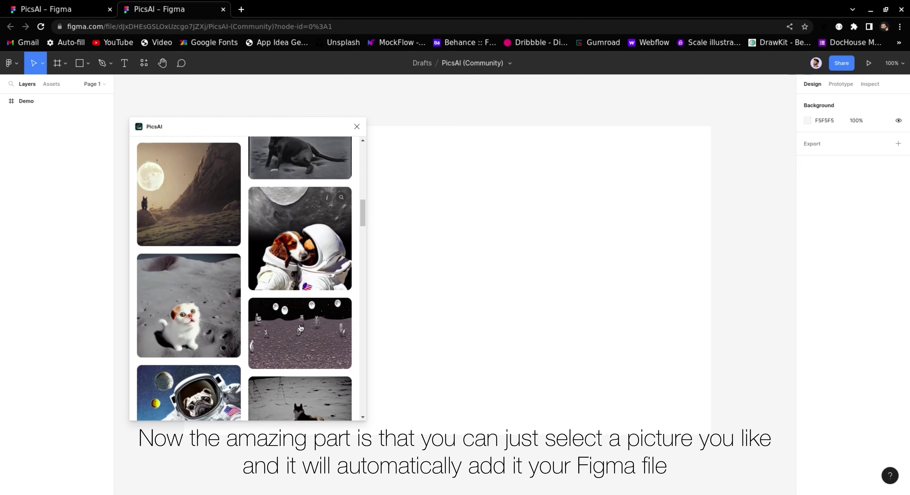
{"action": "scroll", "coordinate": [297, 320], "scroll_direction": "down", "scroll_amount": 2}
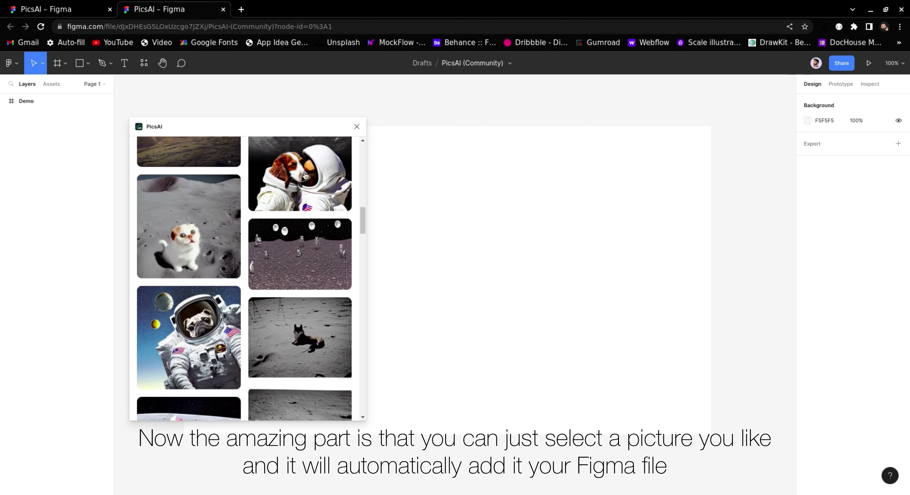
{"action": "left_click", "coordinate": [305, 174]}
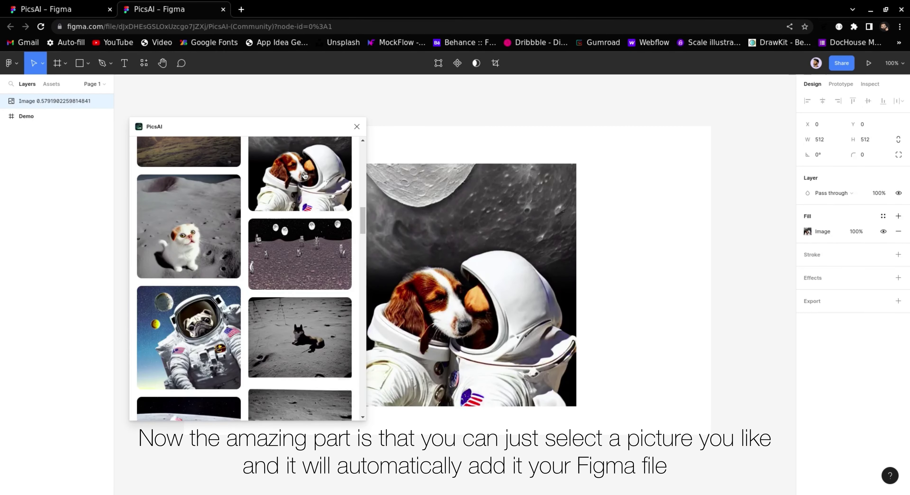
Step: Move the PicsAI window aside and reposition the dog-astronaut image within the frame
{"action": "left_click_drag", "start_coordinate": [303, 131], "coordinate": [174, 140]}
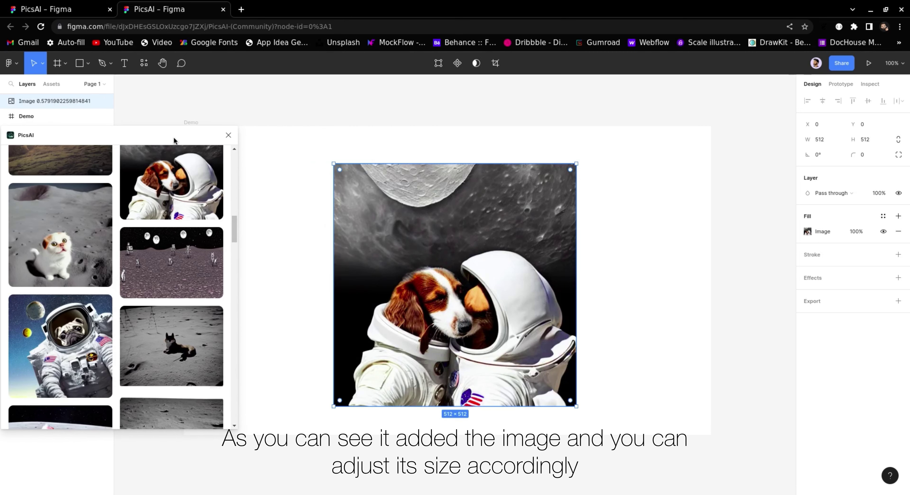
{"action": "left_click_drag", "start_coordinate": [516, 299], "coordinate": [506, 292]}
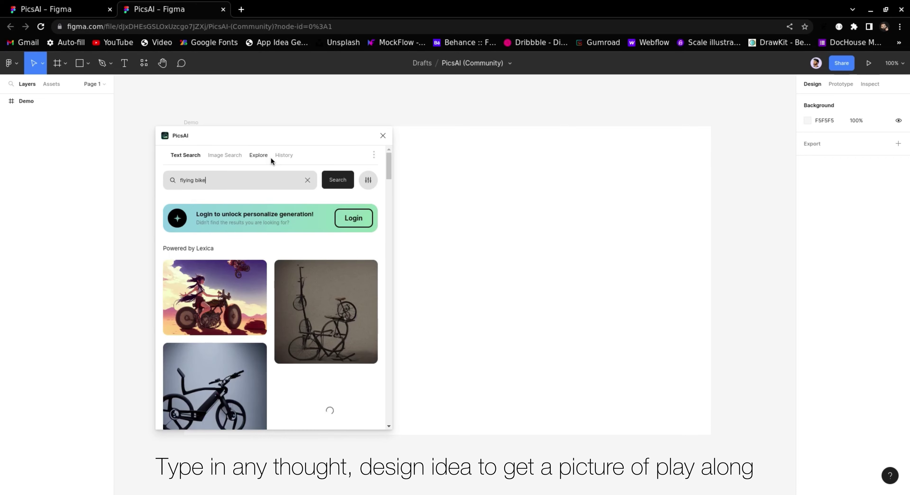
{"action": "scroll", "coordinate": [258, 338], "scroll_direction": "down", "scroll_amount": 5}
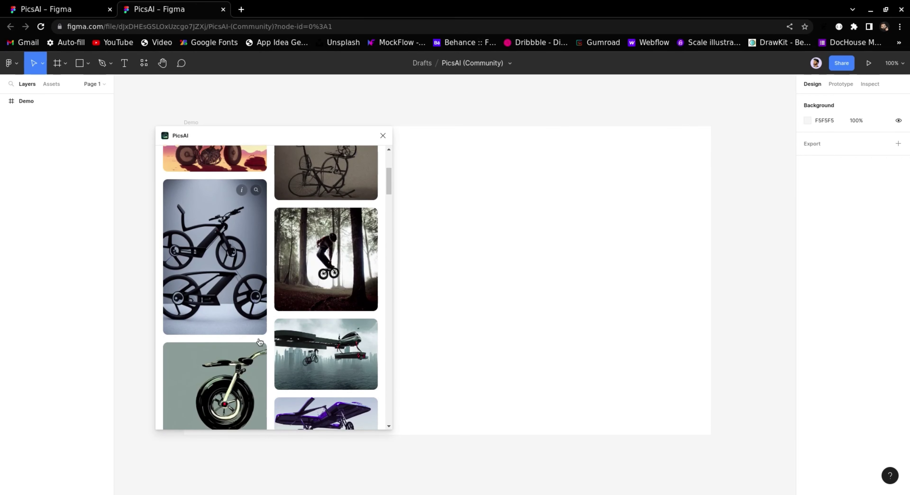
{"action": "scroll", "coordinate": [259, 341], "scroll_direction": "down", "scroll_amount": 2}
{"action": "scroll", "coordinate": [260, 341], "scroll_direction": "down", "scroll_amount": 3}
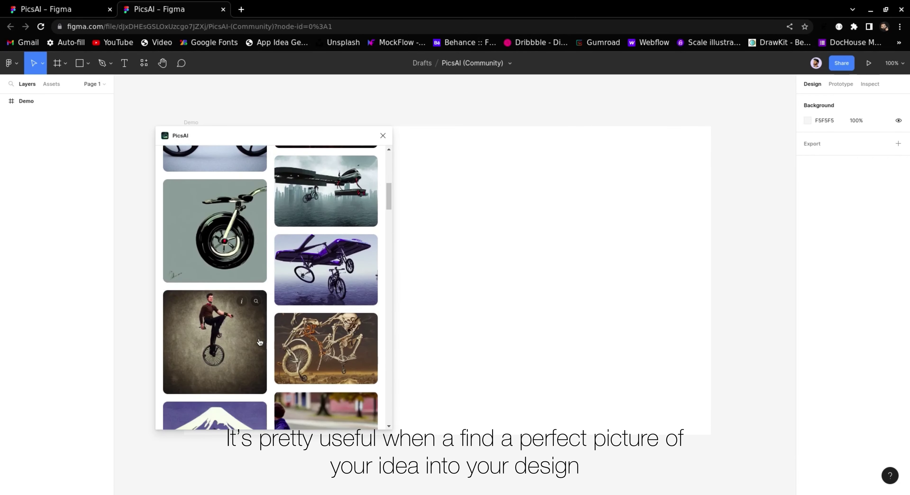
{"action": "scroll", "coordinate": [260, 341], "scroll_direction": "down", "scroll_amount": 5}
{"action": "scroll", "coordinate": [260, 342], "scroll_direction": "down", "scroll_amount": 2}
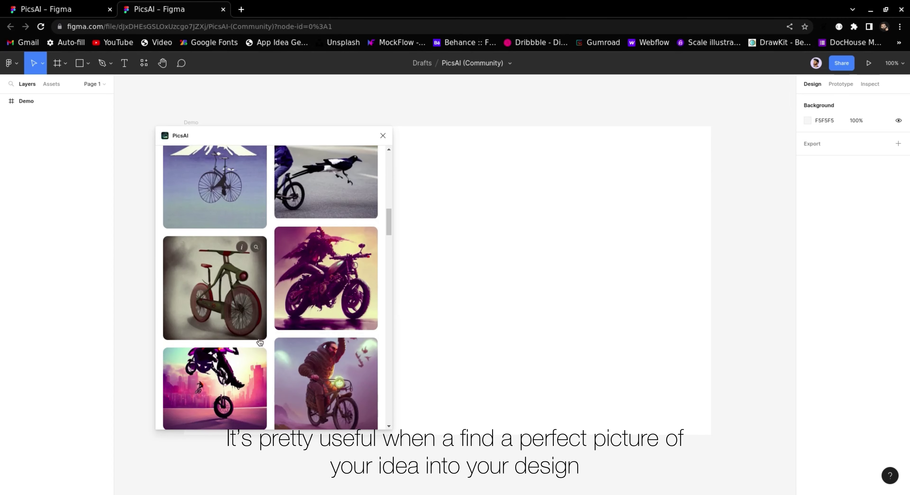
{"action": "scroll", "coordinate": [260, 342], "scroll_direction": "up", "scroll_amount": 5}
{"action": "scroll", "coordinate": [260, 342], "scroll_direction": "up", "scroll_amount": 5}
{"action": "scroll", "coordinate": [258, 340], "scroll_direction": "up", "scroll_amount": 3}
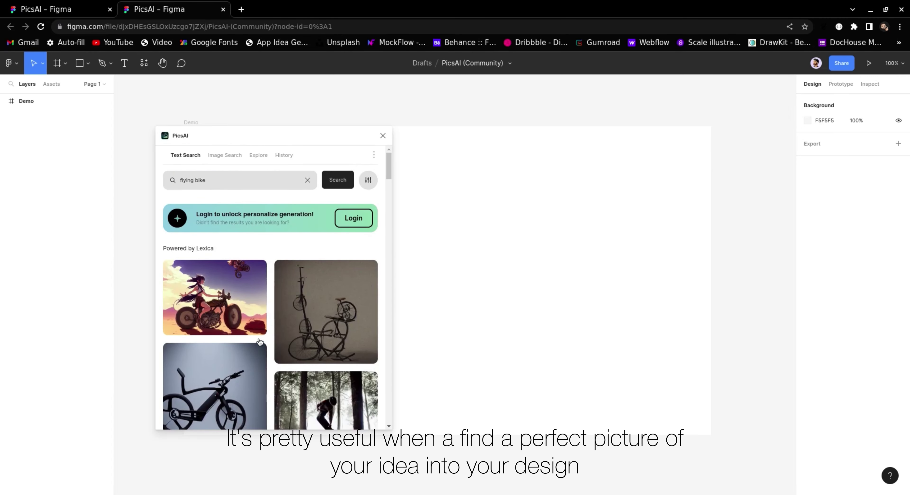
{"action": "left_click", "coordinate": [241, 321]}
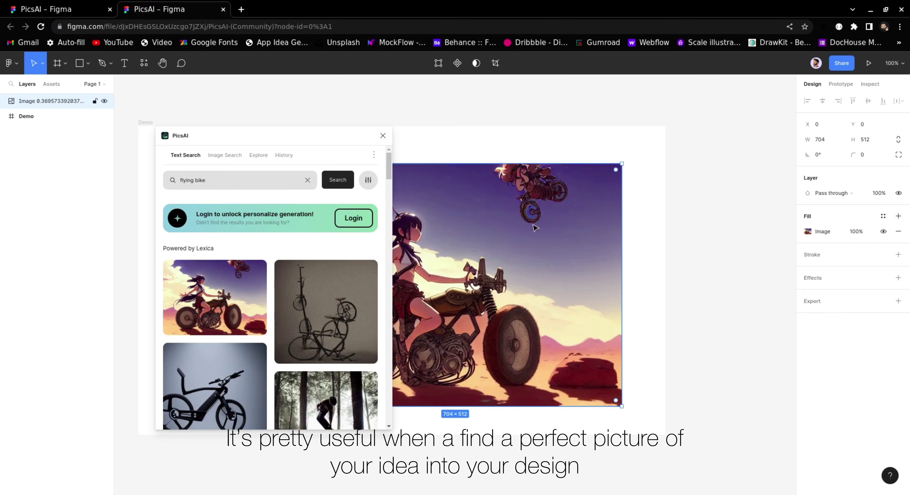
{"action": "key", "text": "Delete"}
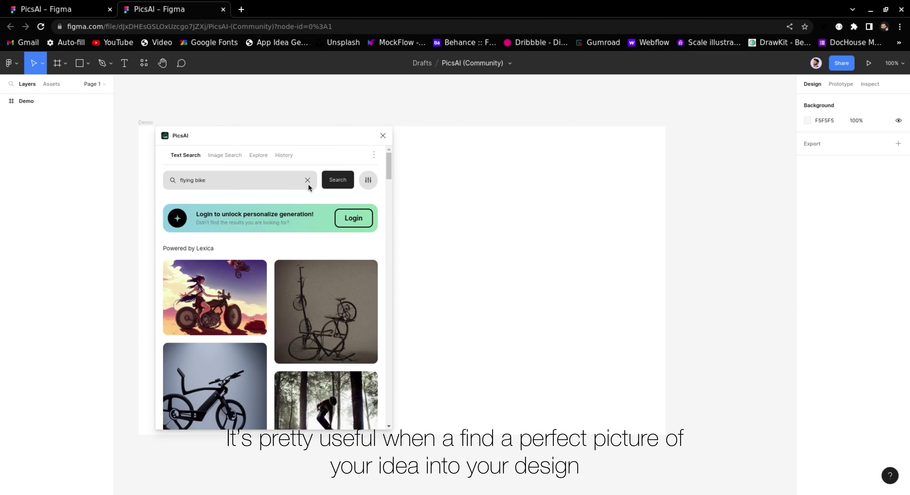
Step: Replace the previous query and search PicsAI for 'cat driving a car'
{"action": "left_click", "coordinate": [307, 180]}
{"action": "type", "text": "cat"}
{"action": "type", "text": " driving"}
{"action": "type", "text": " a car"}
{"action": "key", "text": "Return"}
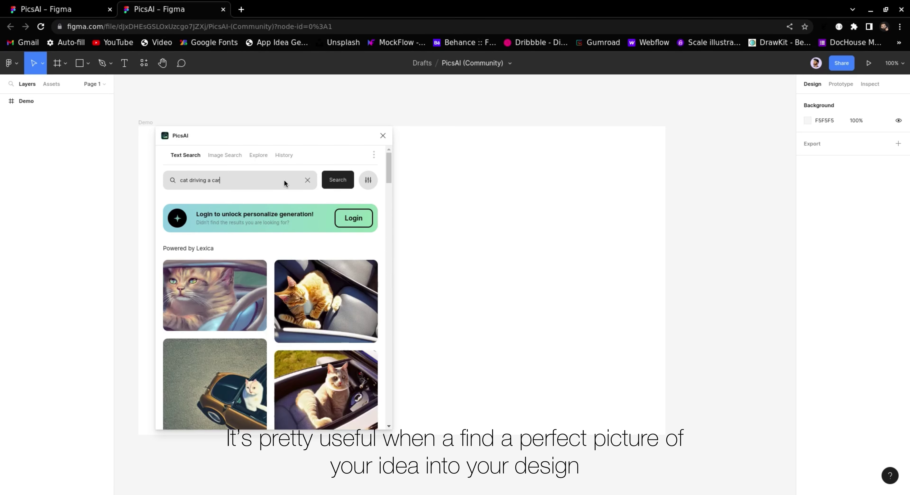
Step: Insert the cat-at-the-wheel image, move it right and resize it to 460×489
{"action": "scroll", "coordinate": [234, 335], "scroll_direction": "down", "scroll_amount": 4}
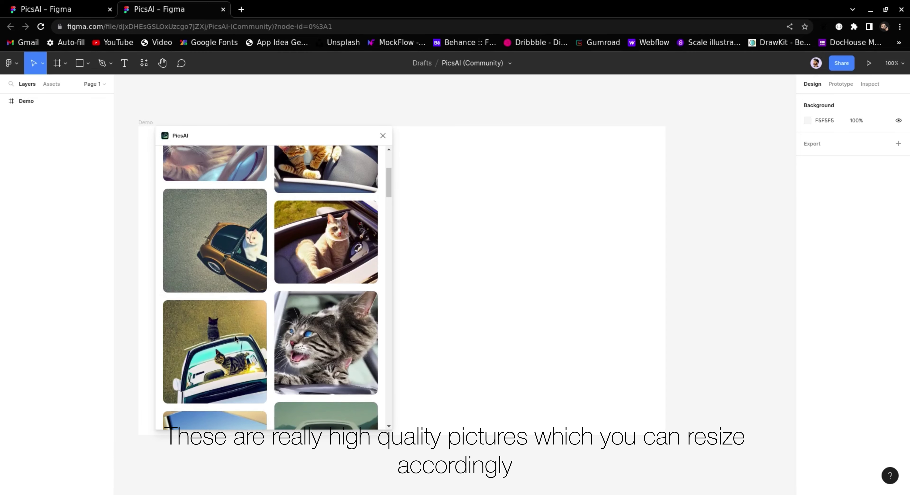
{"action": "scroll", "coordinate": [236, 337], "scroll_direction": "down", "scroll_amount": 4}
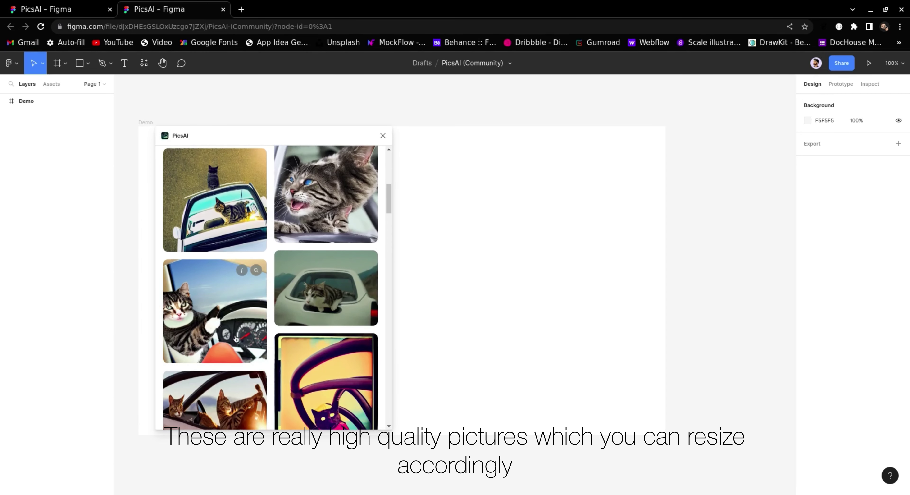
{"action": "left_click", "coordinate": [236, 337]}
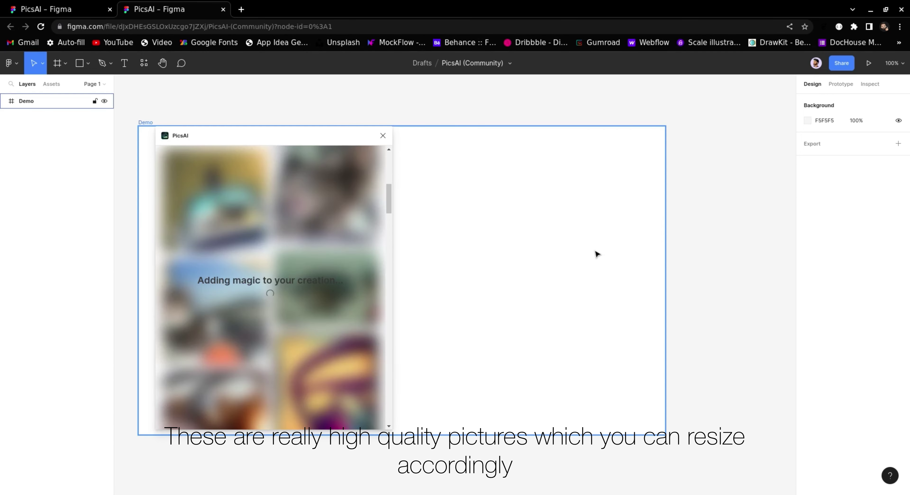
{"action": "left_click_drag", "start_coordinate": [479, 272], "coordinate": [561, 268]}
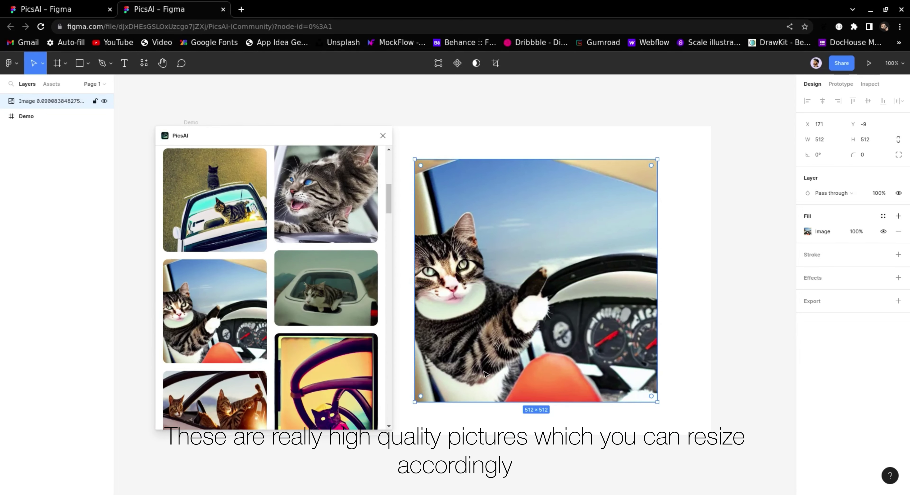
{"action": "mouse_move", "coordinate": [415, 402]}
{"action": "left_mouse_down"}
{"action": "mouse_move", "coordinate": [463, 422]}
{"action": "mouse_move", "coordinate": [440, 391]}
{"action": "left_mouse_up"}
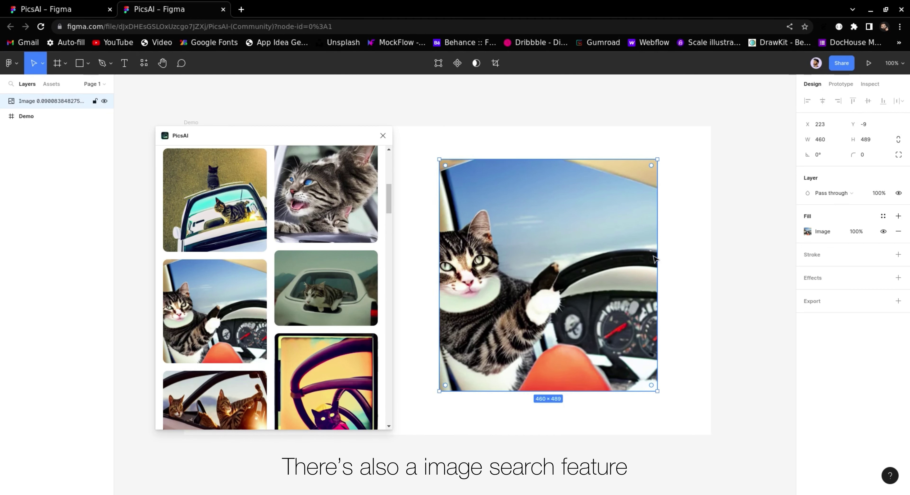
Step: Delete the cat image and upload pexels-pixabay-36717.jpg to PicsAI's Image Search
{"action": "key", "text": "Delete"}
{"action": "left_click", "coordinate": [234, 155]}
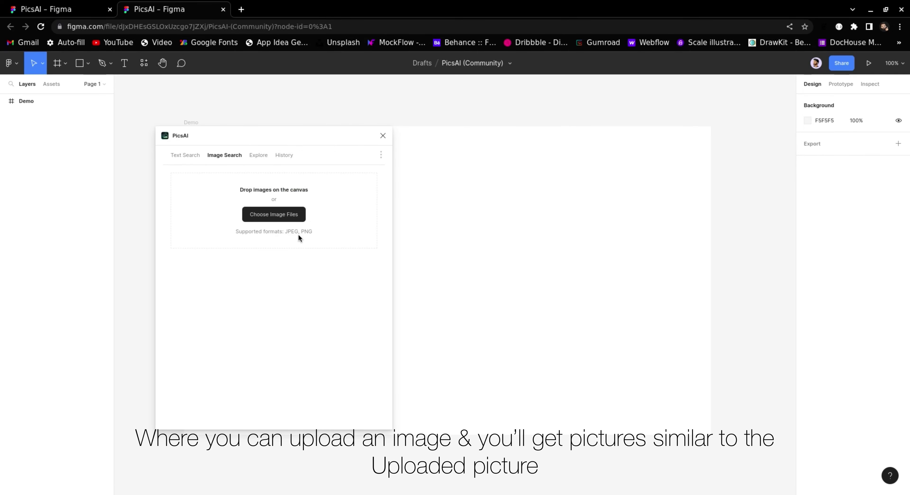
{"action": "left_click", "coordinate": [279, 216]}
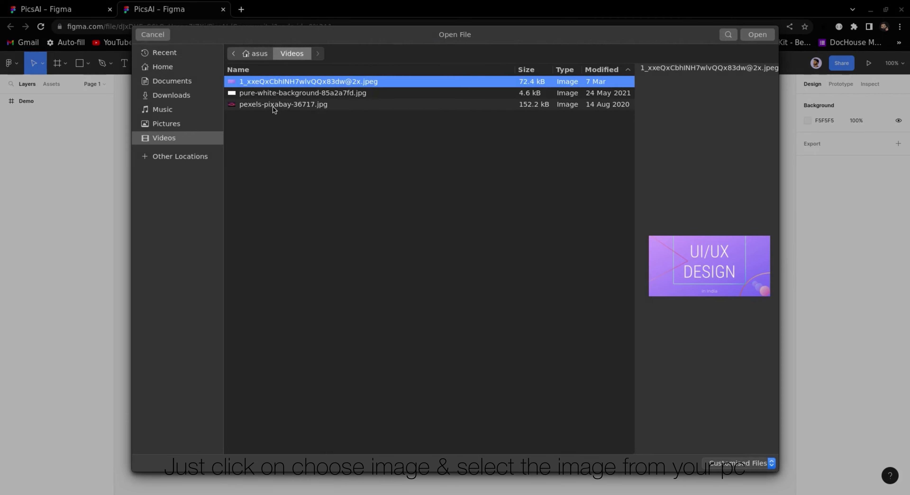
{"action": "left_click", "coordinate": [272, 105]}
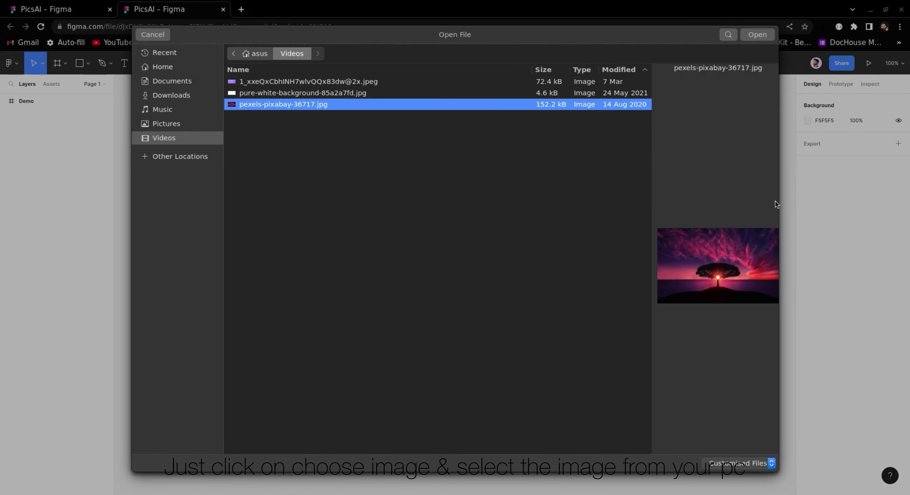
{"action": "left_click", "coordinate": [758, 34]}
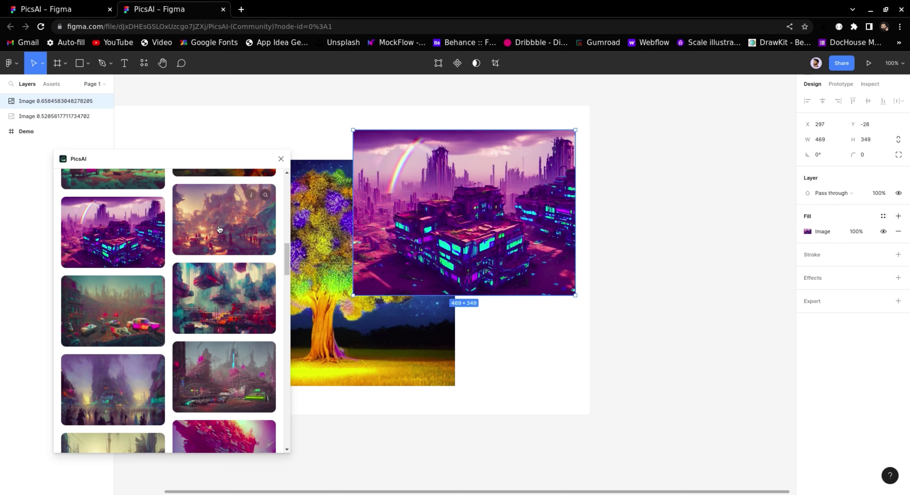
Step: Close the PicsAI plugin window and nudge the tree image slightly left
{"action": "scroll", "coordinate": [220, 229], "scroll_direction": "down", "scroll_amount": 5}
{"action": "scroll", "coordinate": [219, 229], "scroll_direction": "down", "scroll_amount": 5}
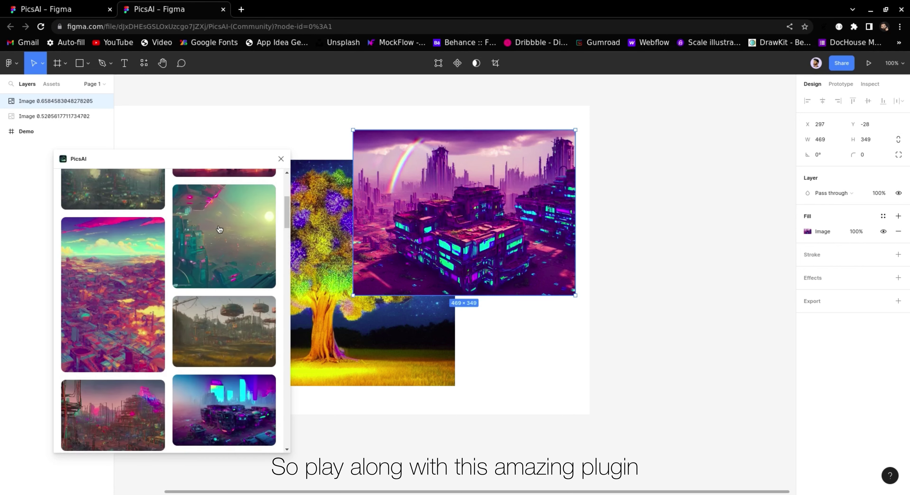
{"action": "scroll", "coordinate": [219, 229], "scroll_direction": "up", "scroll_amount": 5}
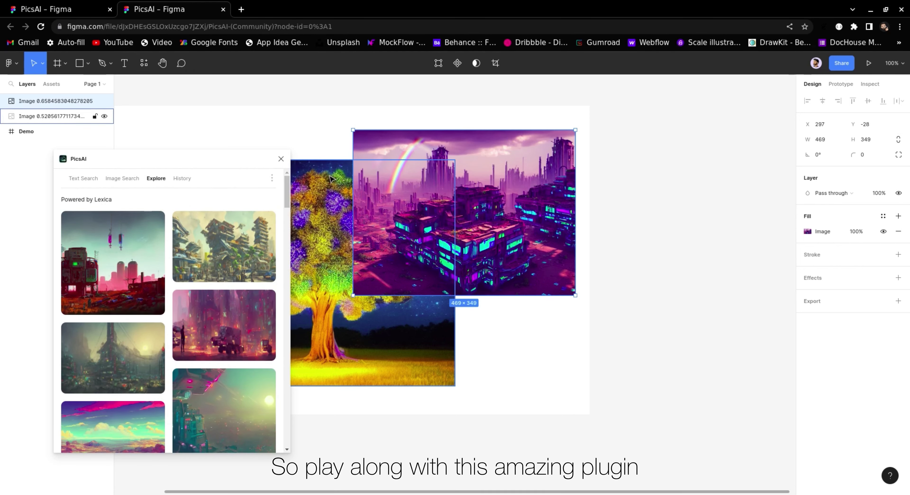
{"action": "left_click", "coordinate": [281, 159]}
{"action": "left_click_drag", "start_coordinate": [284, 242], "coordinate": [279, 242]}
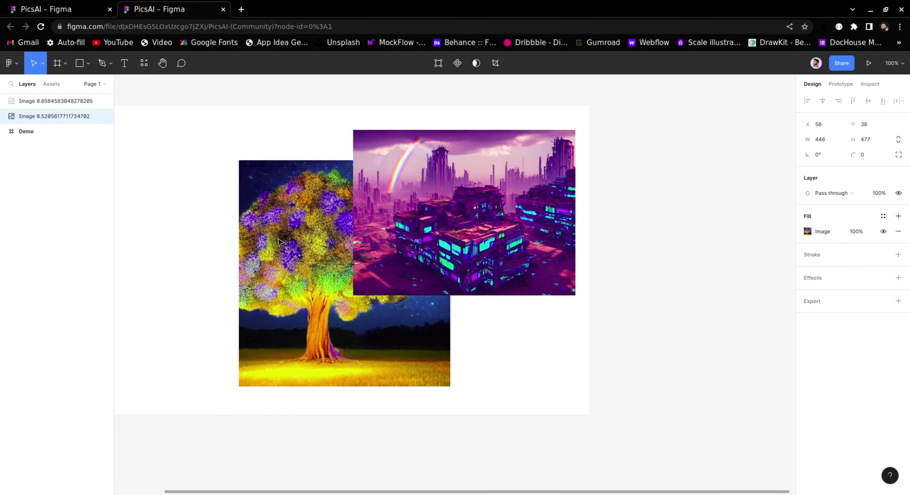